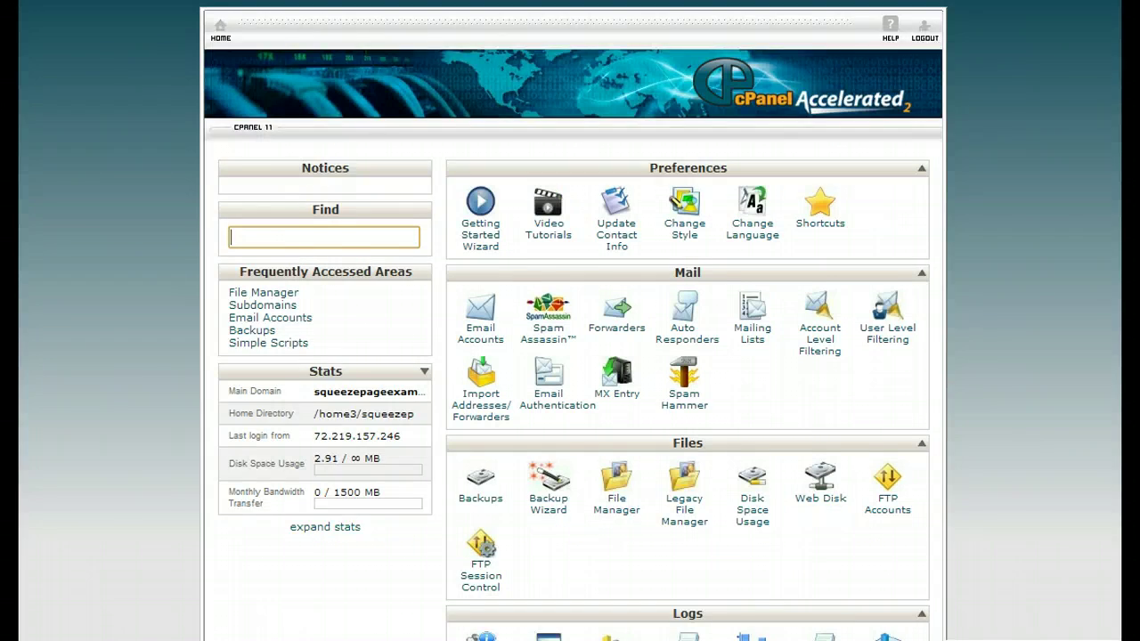
Scroll up and down through the cPanel home page.
scroll(570, 321, "down", 2)
scroll(569, 321, "up", 2)
scroll(570, 321, "down", 2)
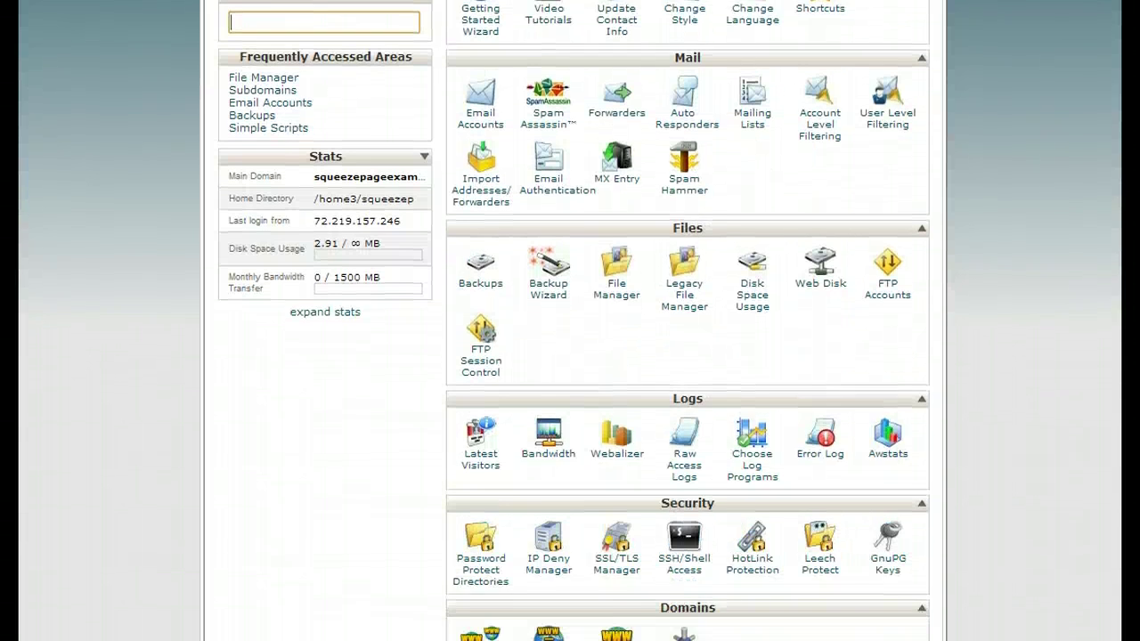
scroll(570, 321, "down", 2)
scroll(570, 320, "up", 4)
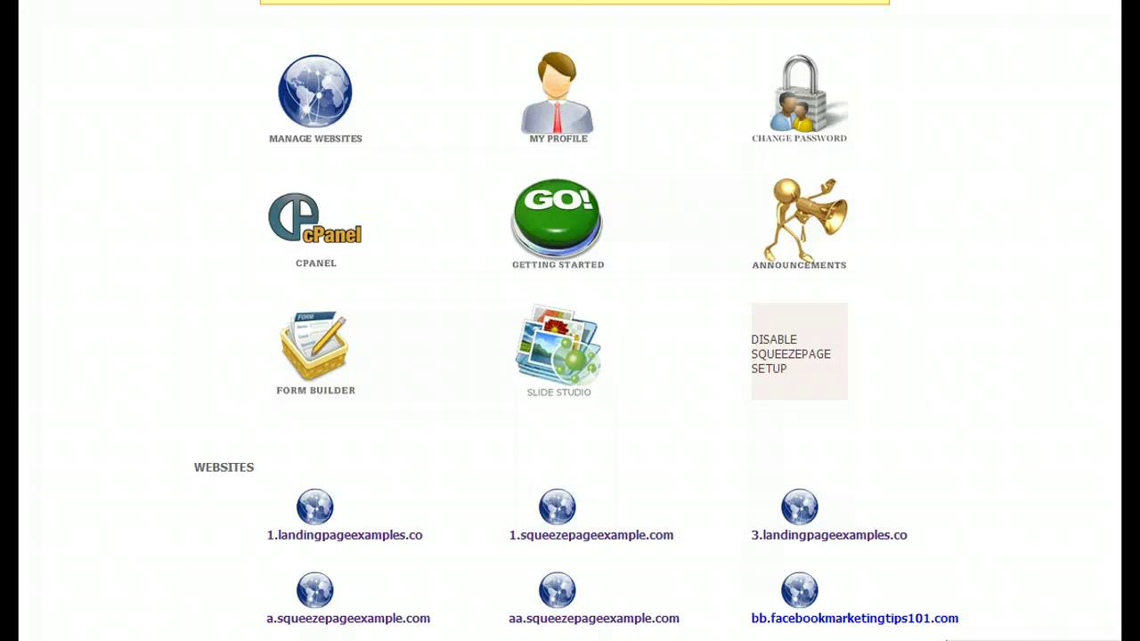
left_click(307, 98)
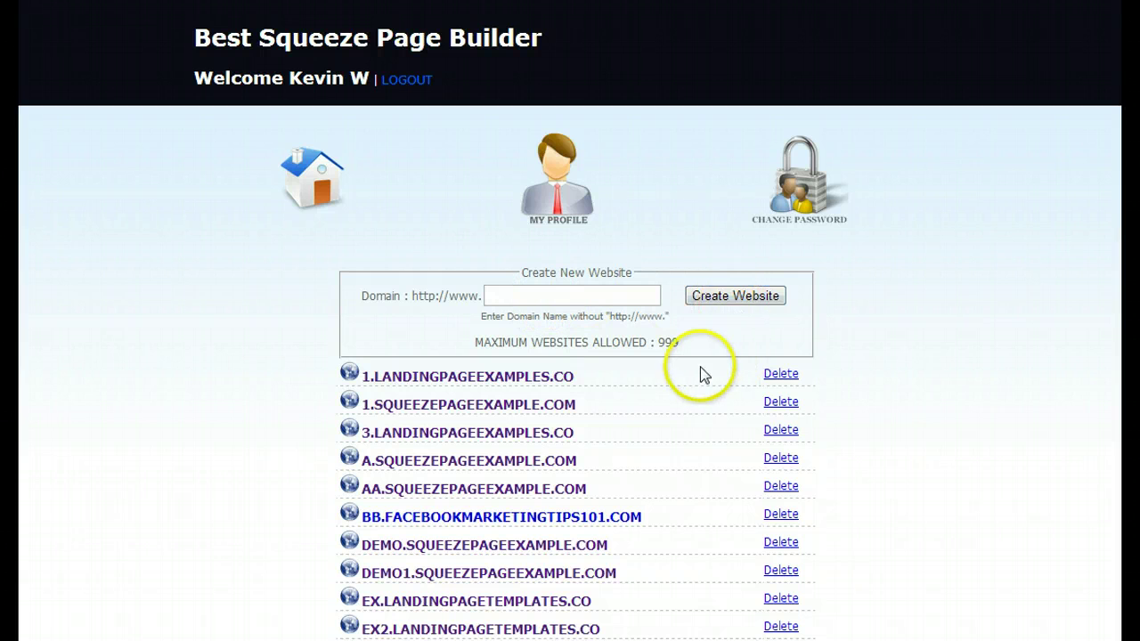
left_click(323, 194)
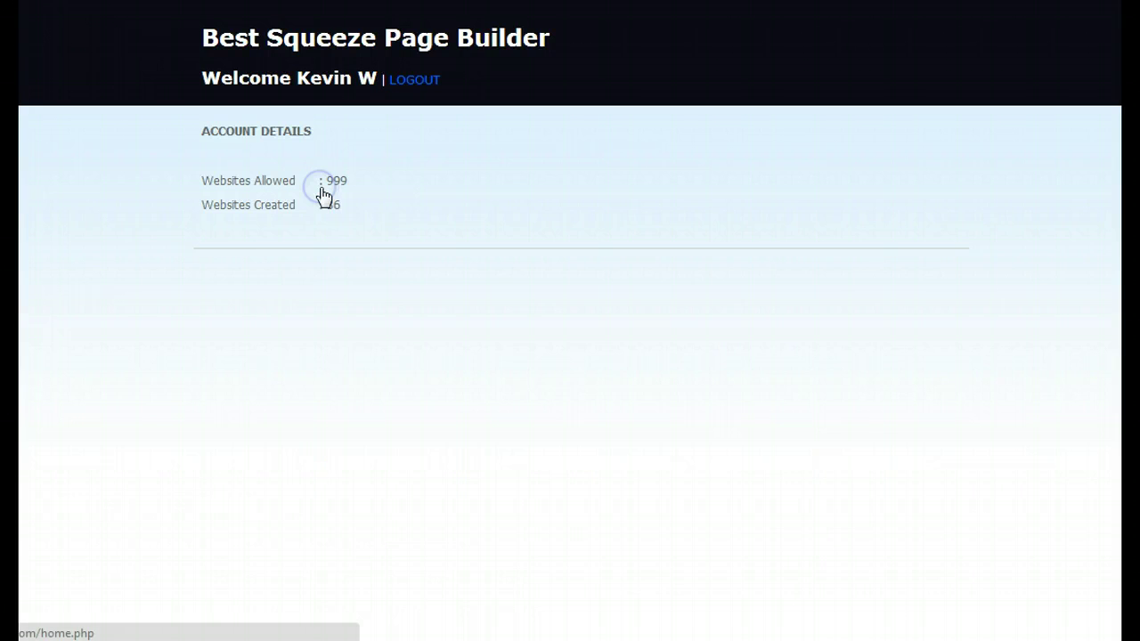
left_click(873, 170)
scroll(570, 356, "down", 10)
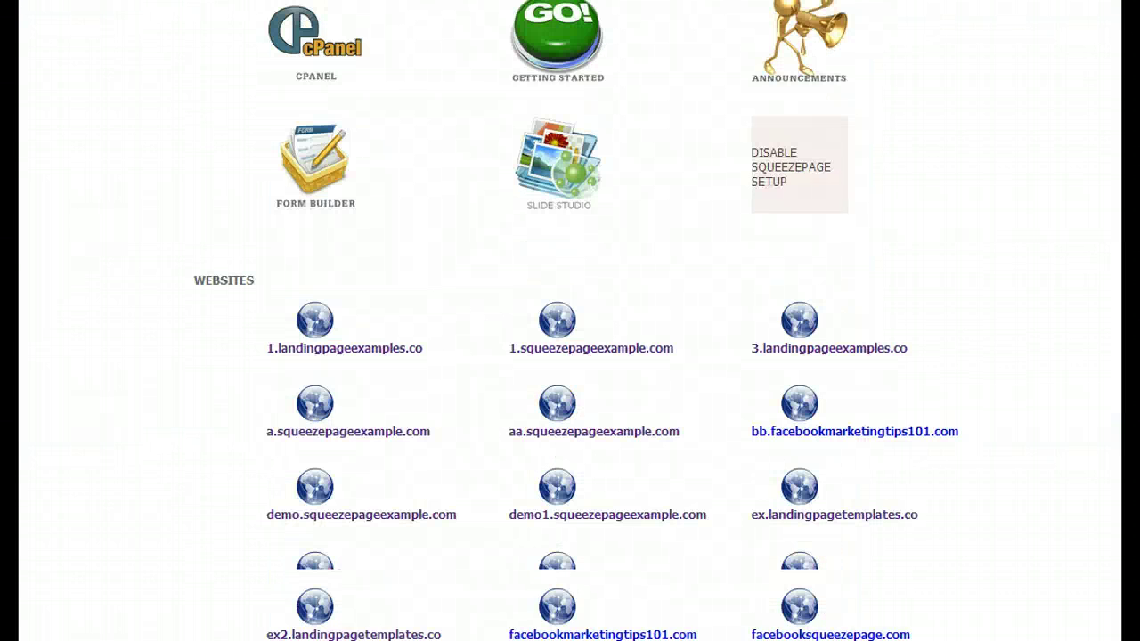
scroll(569, 357, "up", 1)
scroll(570, 356, "down", 1)
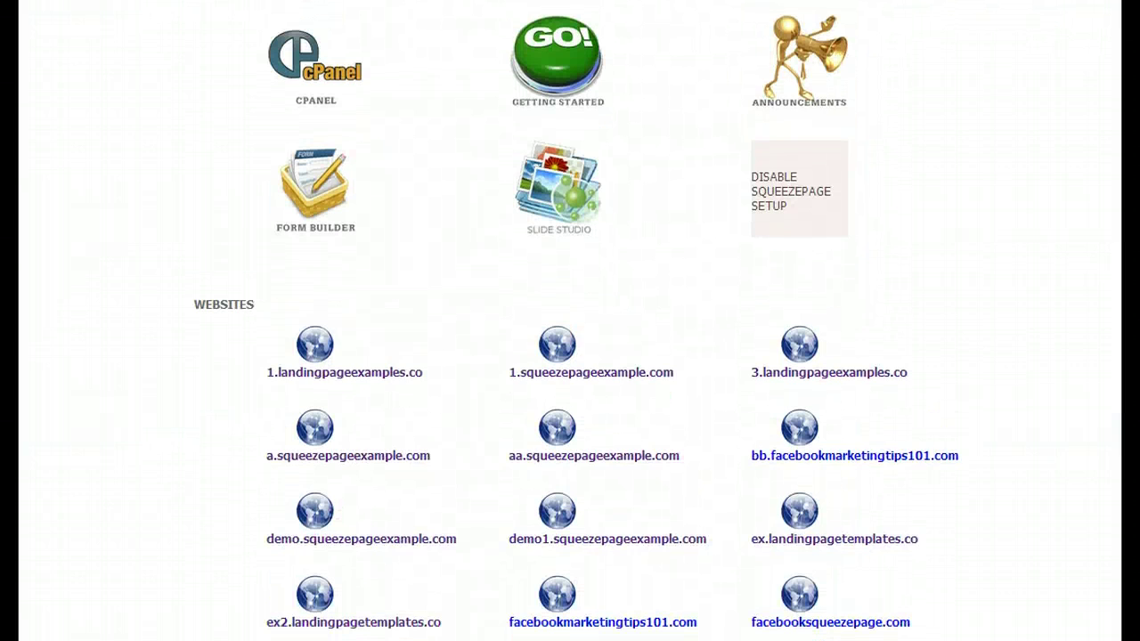
scroll(654, 412, "up", 1)
scroll(654, 412, "down", 1)
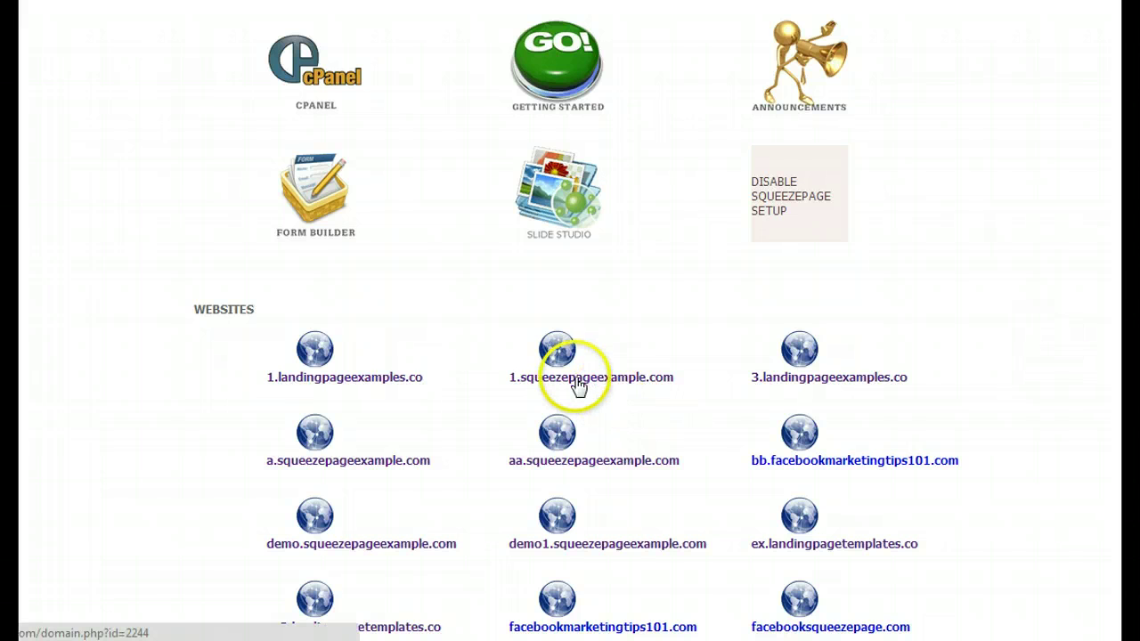
Open the 1.squeezepageexample.com site dashboard and bring up its Templates window.
left_click(576, 381)
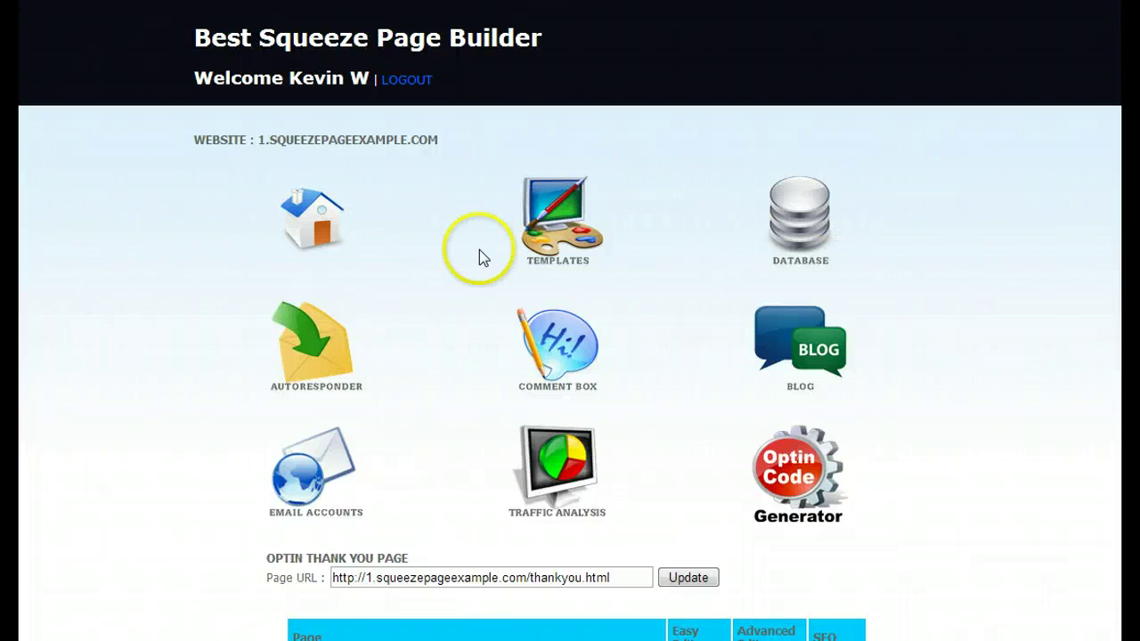
left_click(555, 230)
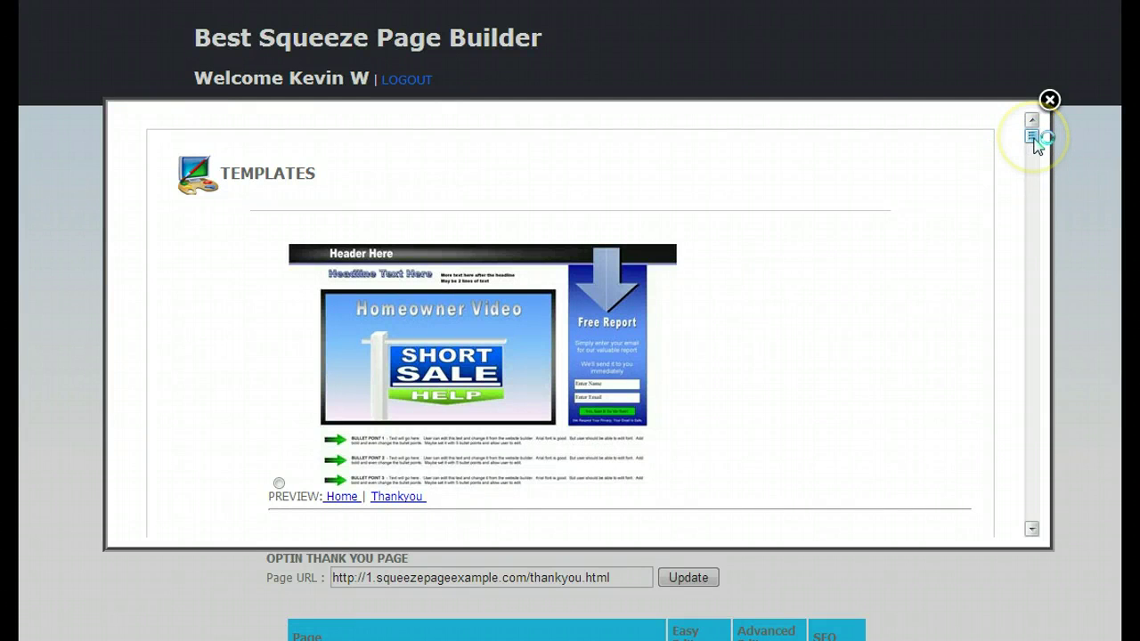
Browse the templates and select the lighthouse background theme for the scrolling-text template.
left_click_drag(1036, 143, 1059, 324)
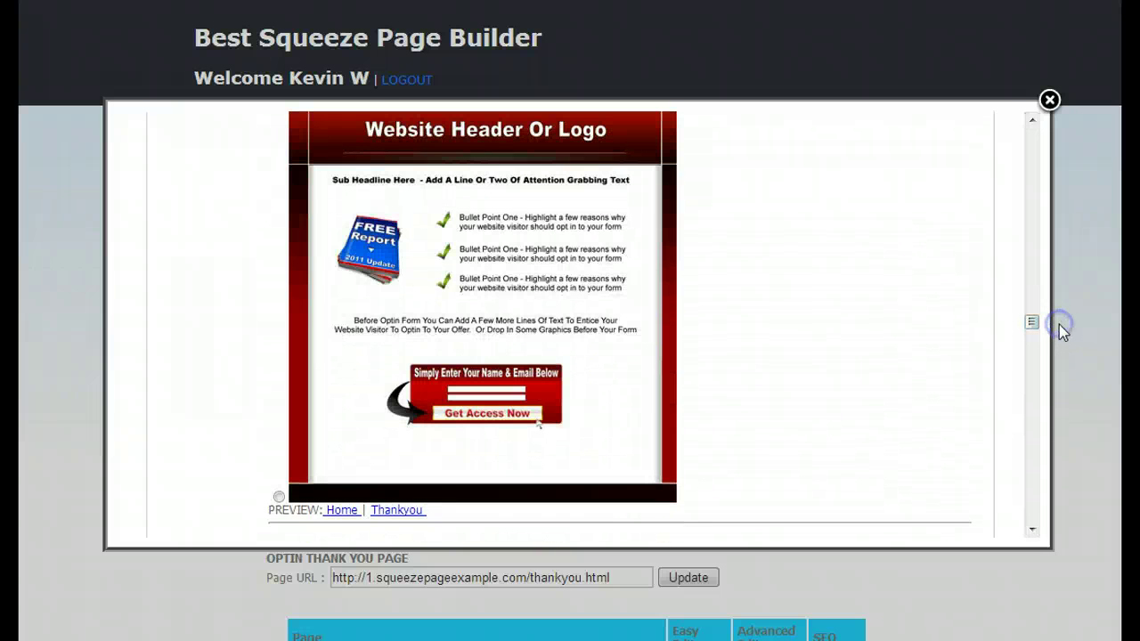
left_click(360, 264)
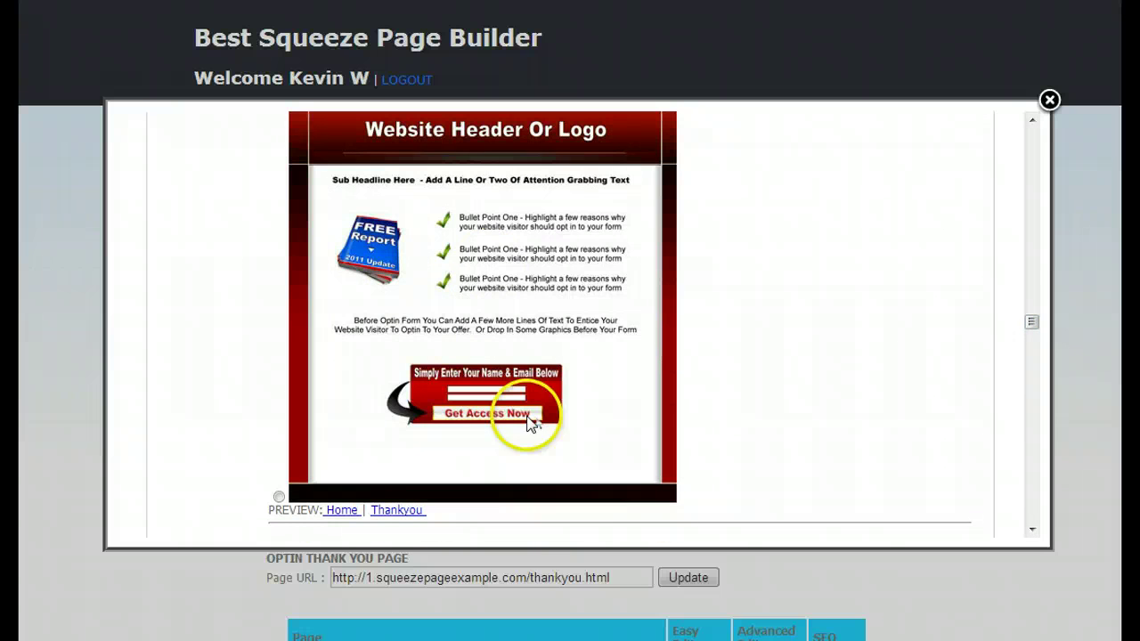
left_click_drag(1027, 324, 1049, 501)
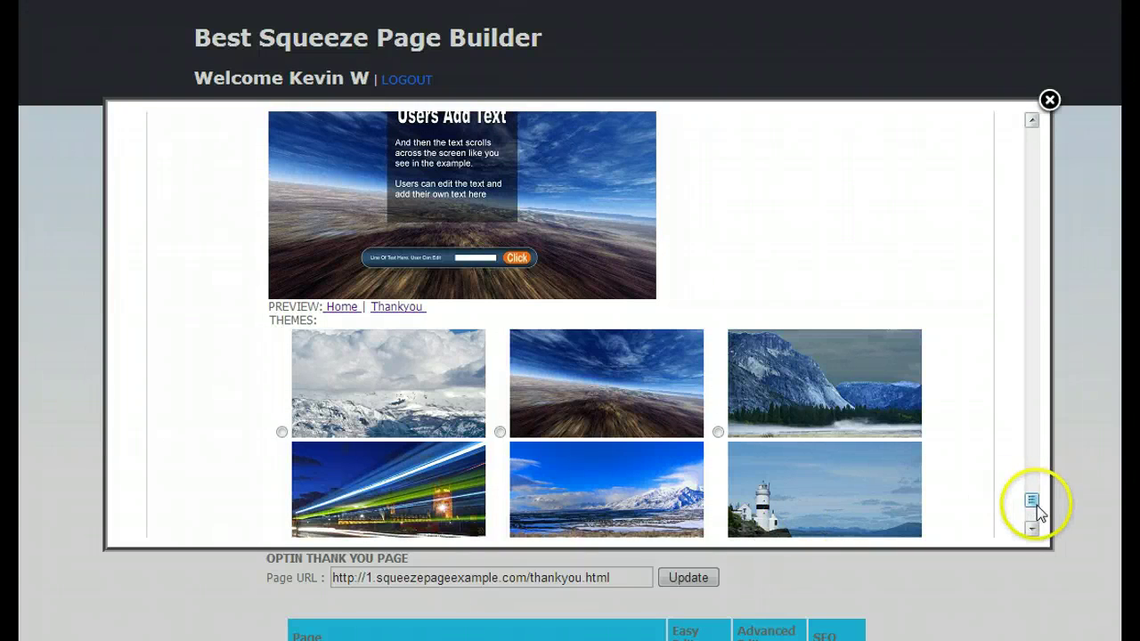
left_click(1033, 529)
left_click(1033, 529)
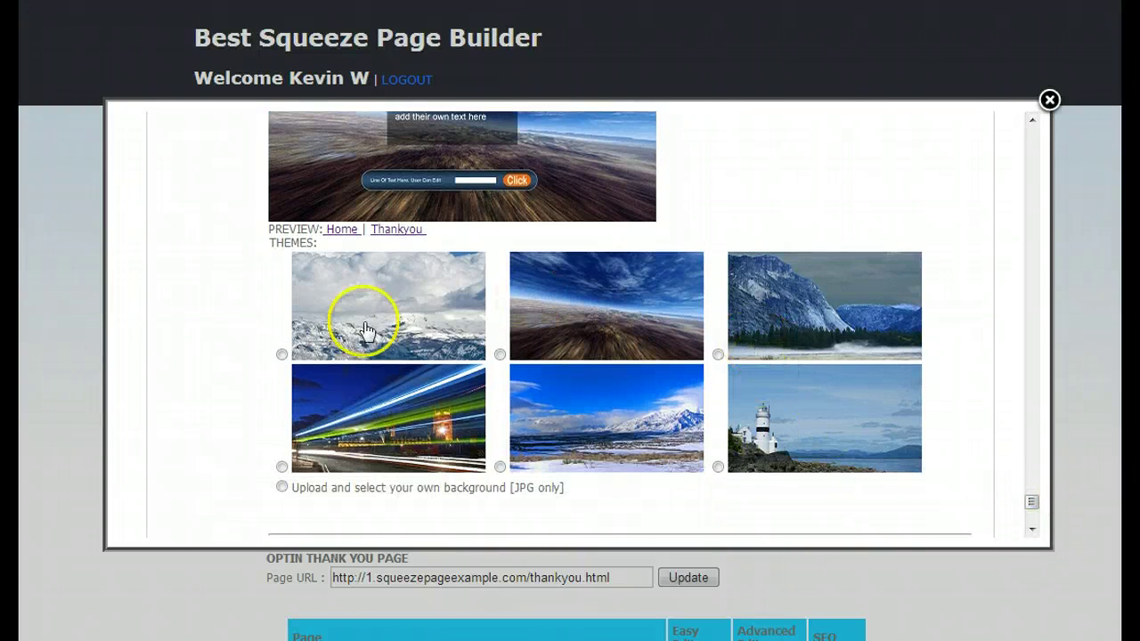
left_click(718, 466)
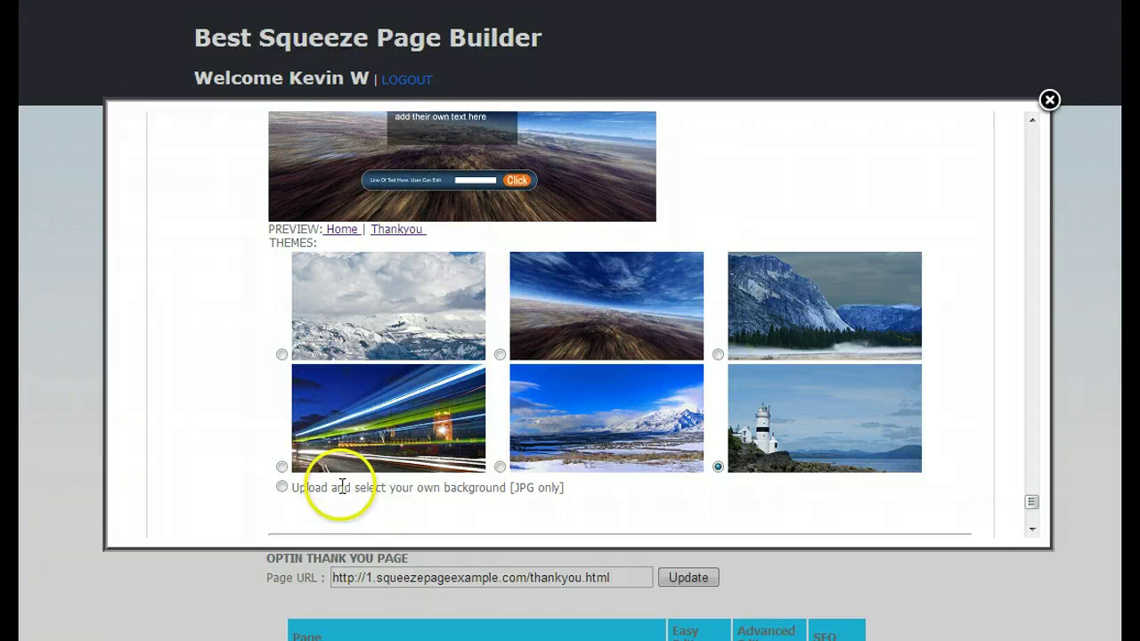
left_click(1032, 529)
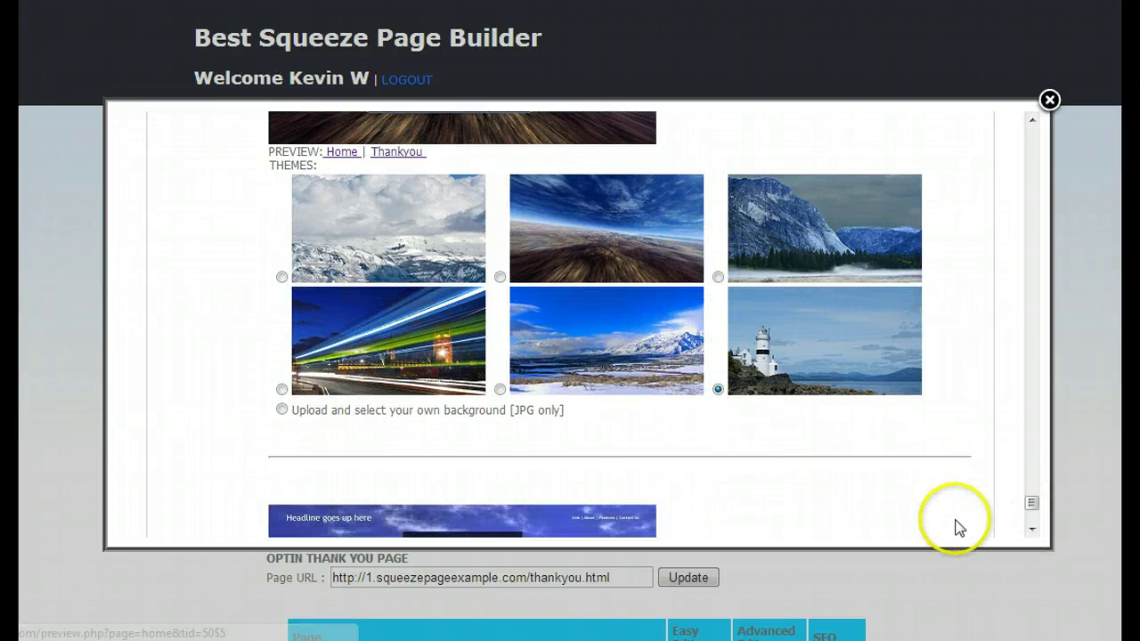
Apply the lighthouse template to the website and confirm the template change.
scroll(1032, 531, "down", 5)
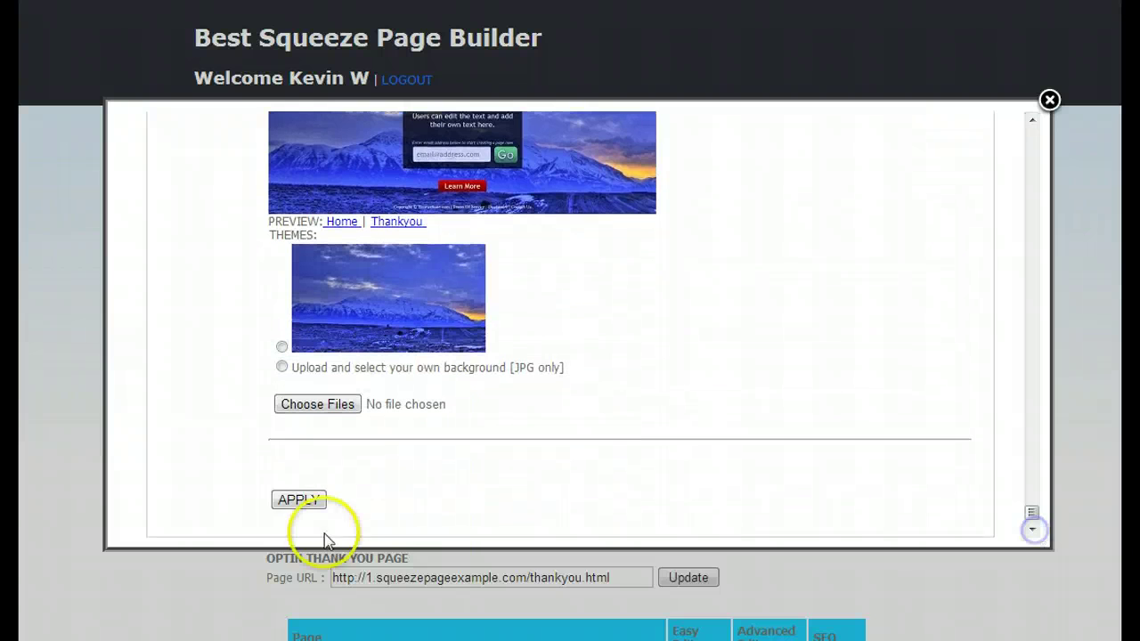
left_click(298, 501)
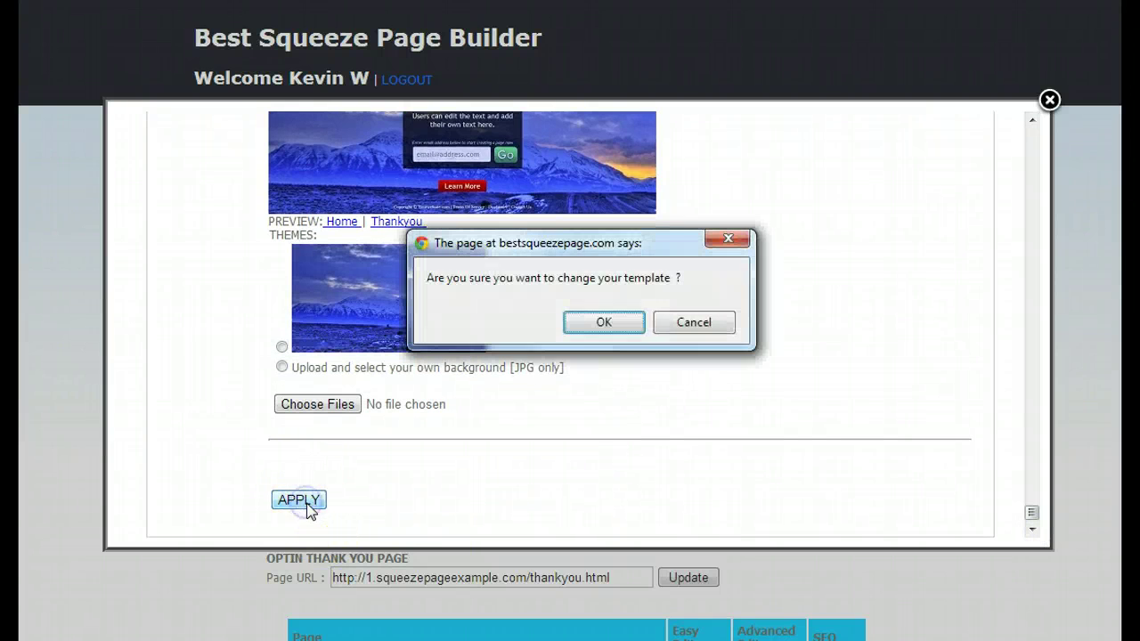
left_click(603, 324)
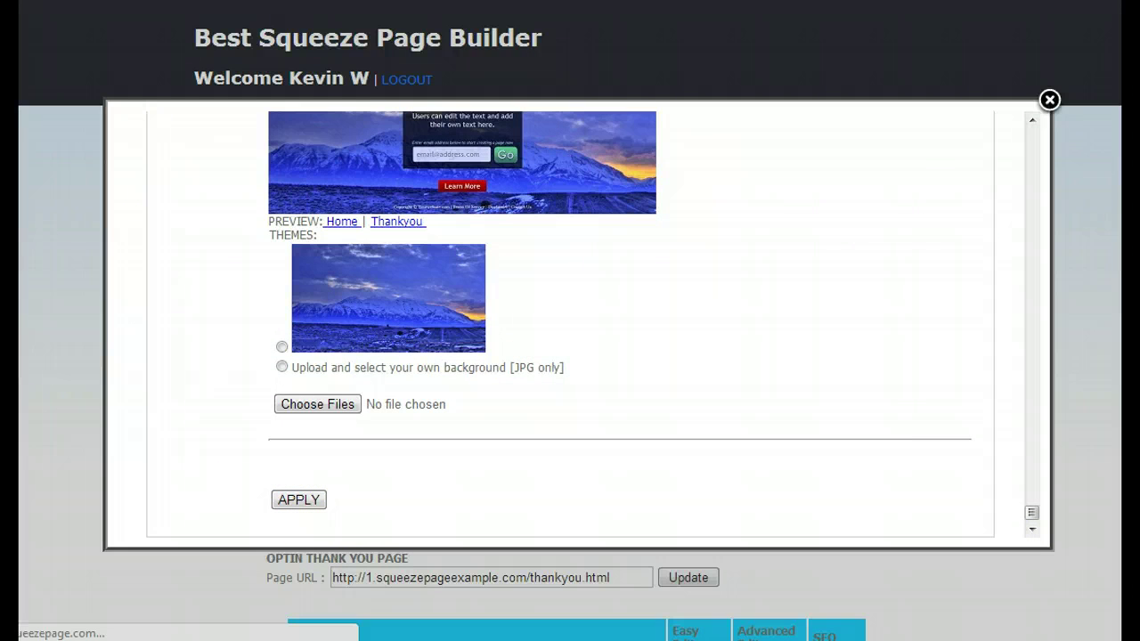
left_click(550, 489)
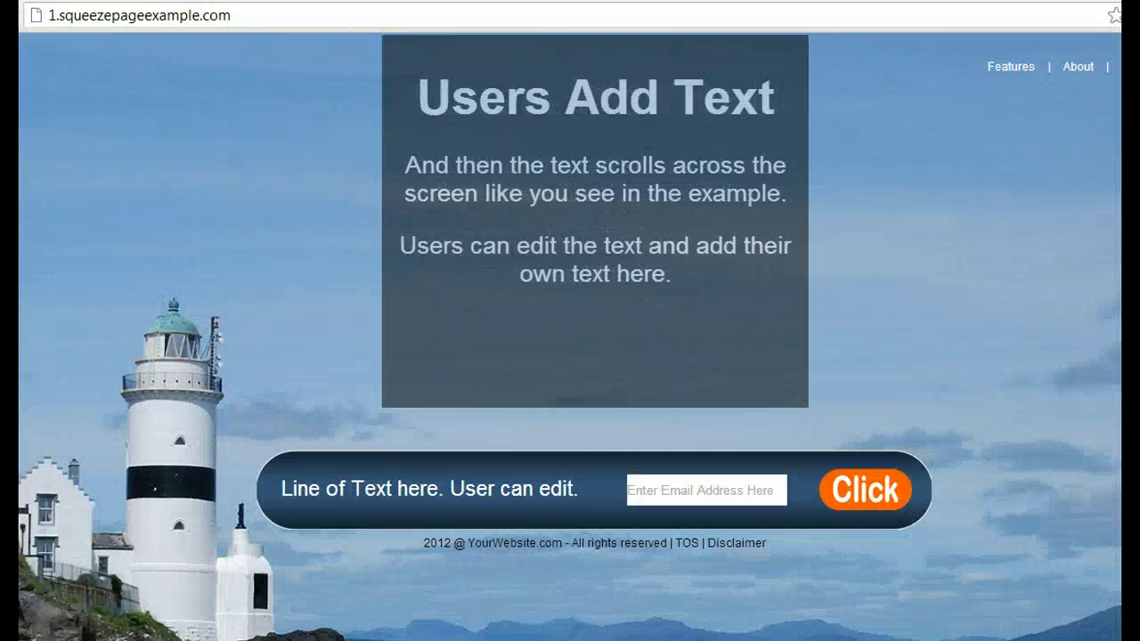
View the live lighthouse page, then return to the website's dashboard.
left_click(148, 19)
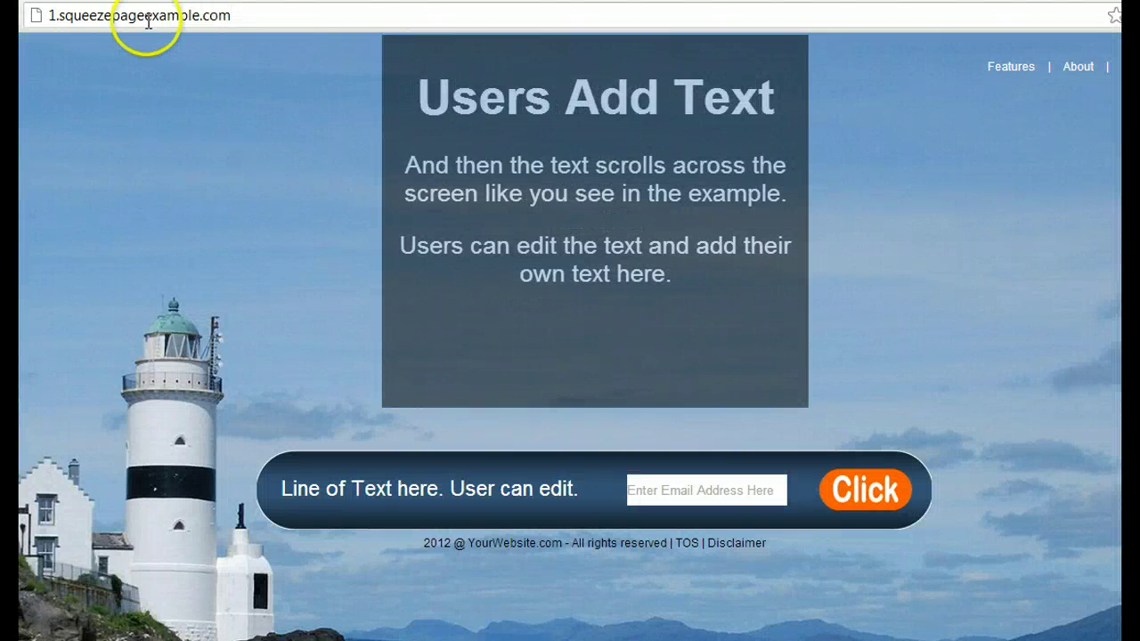
left_click(204, 12)
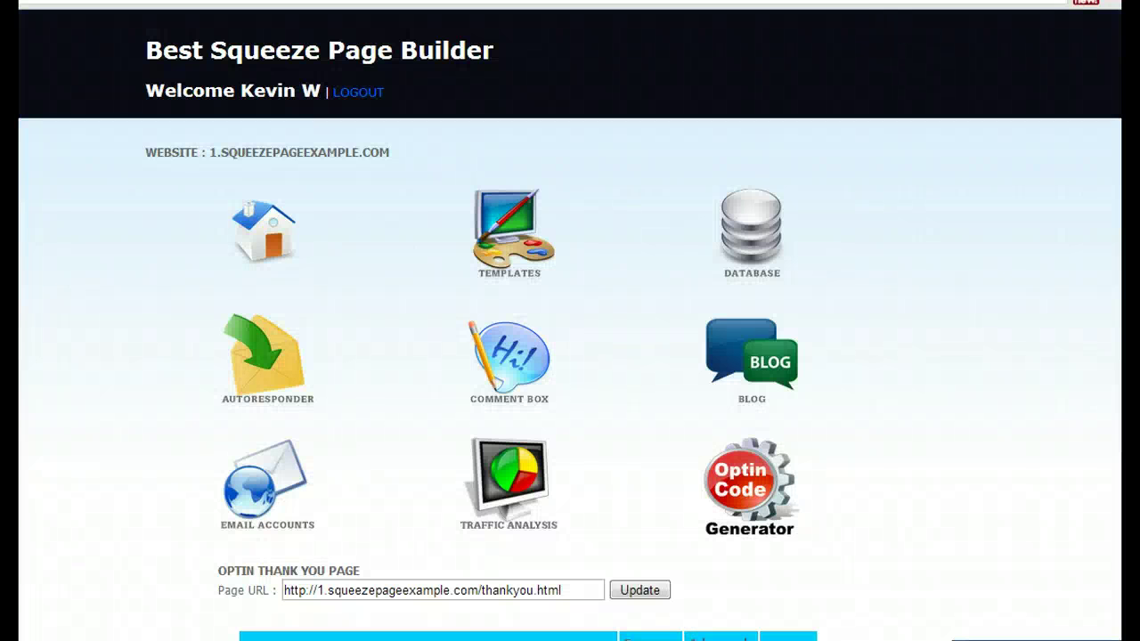
Launch the Optin Code Generator from the 1.squeezepageexample.com dashboard tools.
scroll(1069, 427, "down", 5)
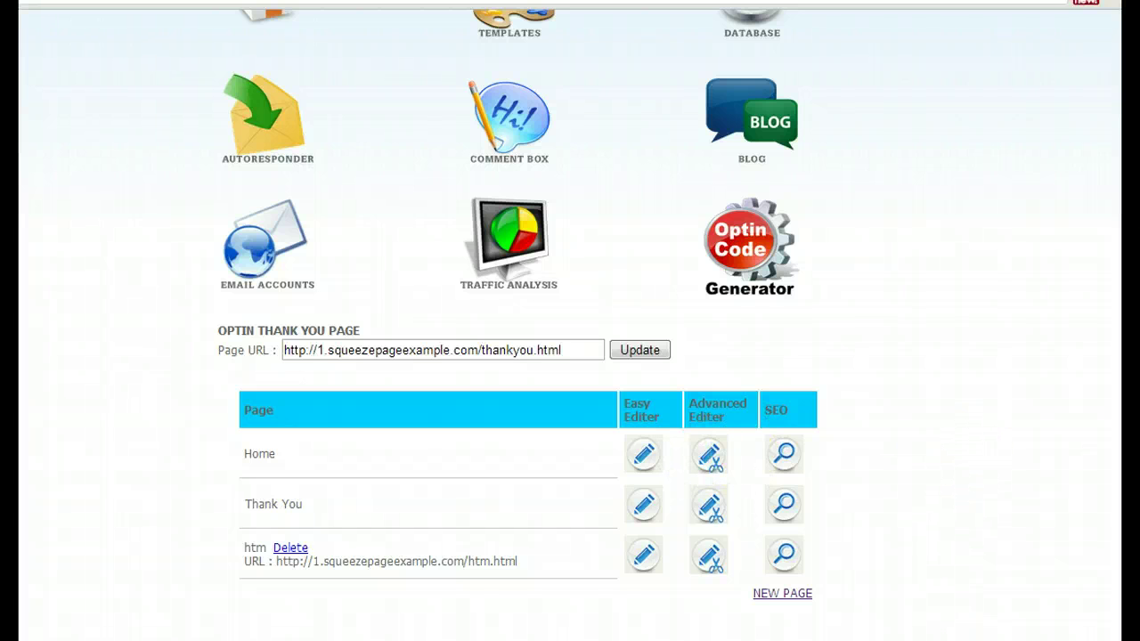
scroll(570, 320, "up", 3)
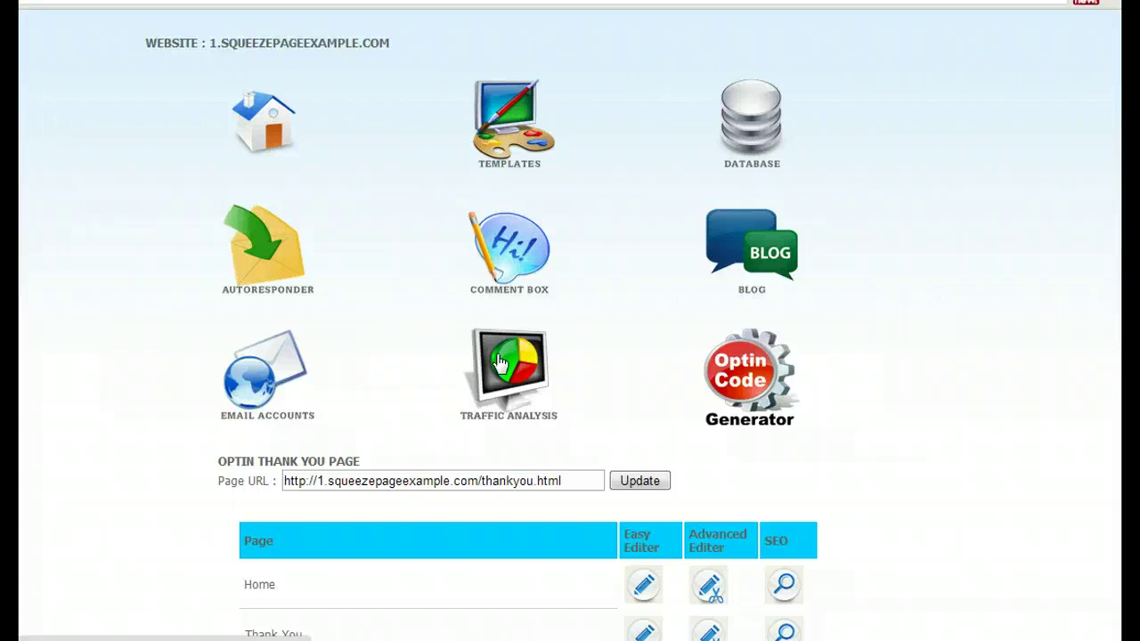
left_click(534, 378)
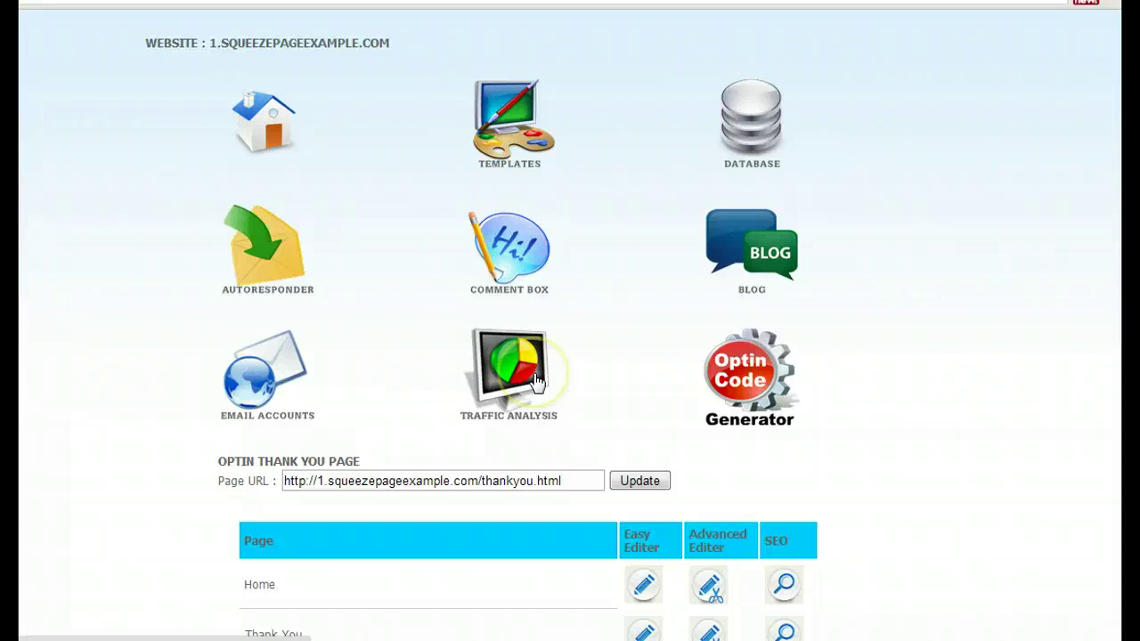
left_click(762, 130)
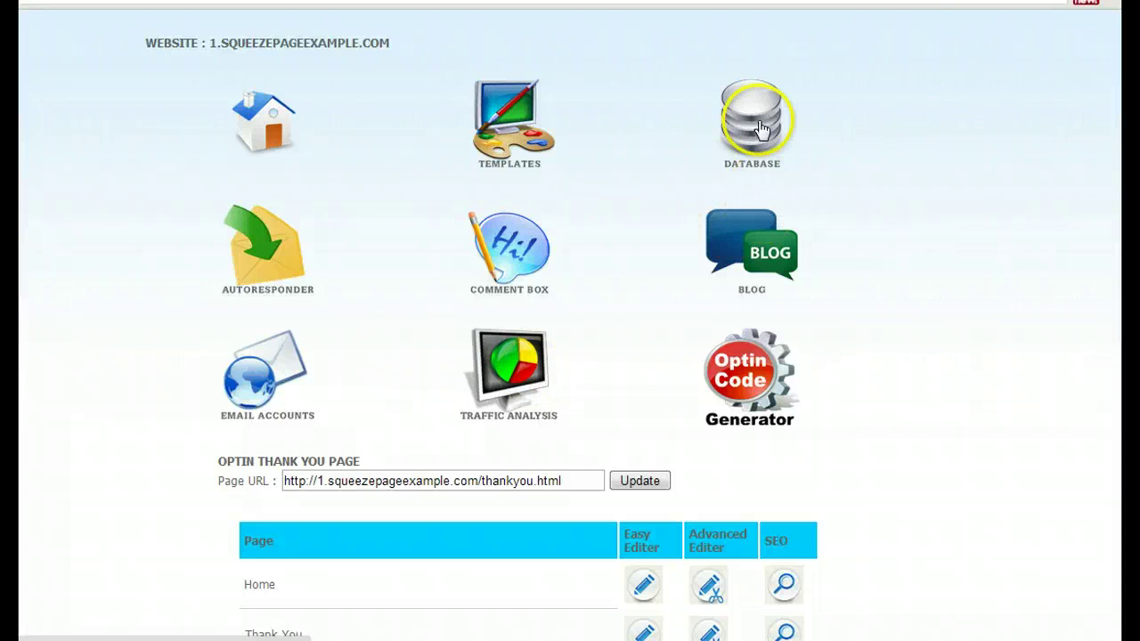
left_click(760, 383)
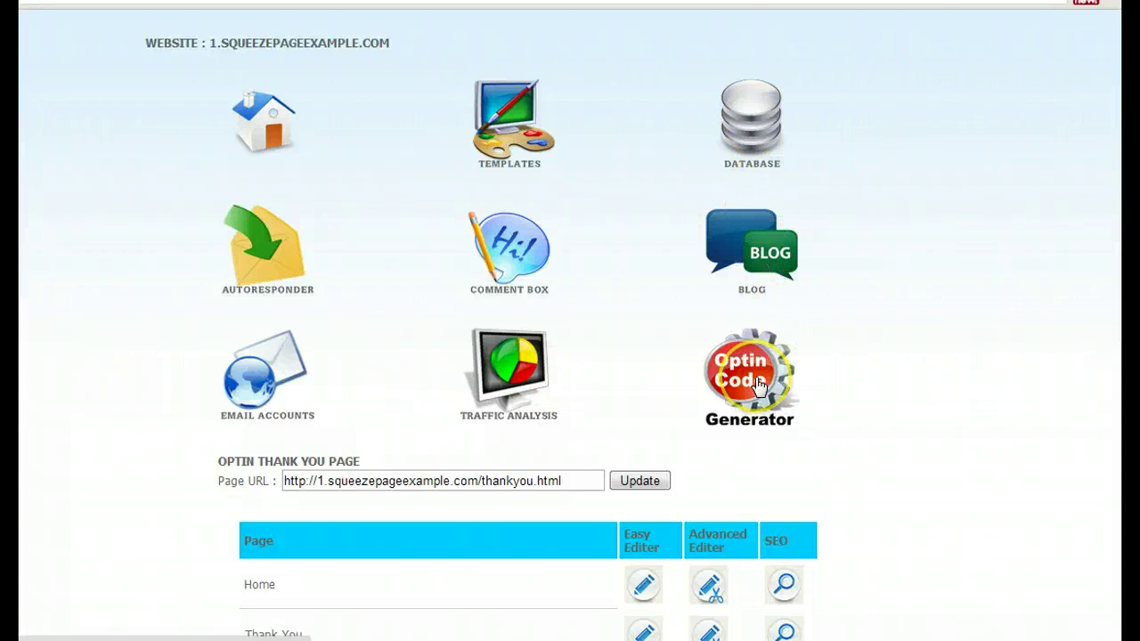
Close the Opt-in Code Generator popup showing the name, email and SUBMIT form code.
left_click(758, 383)
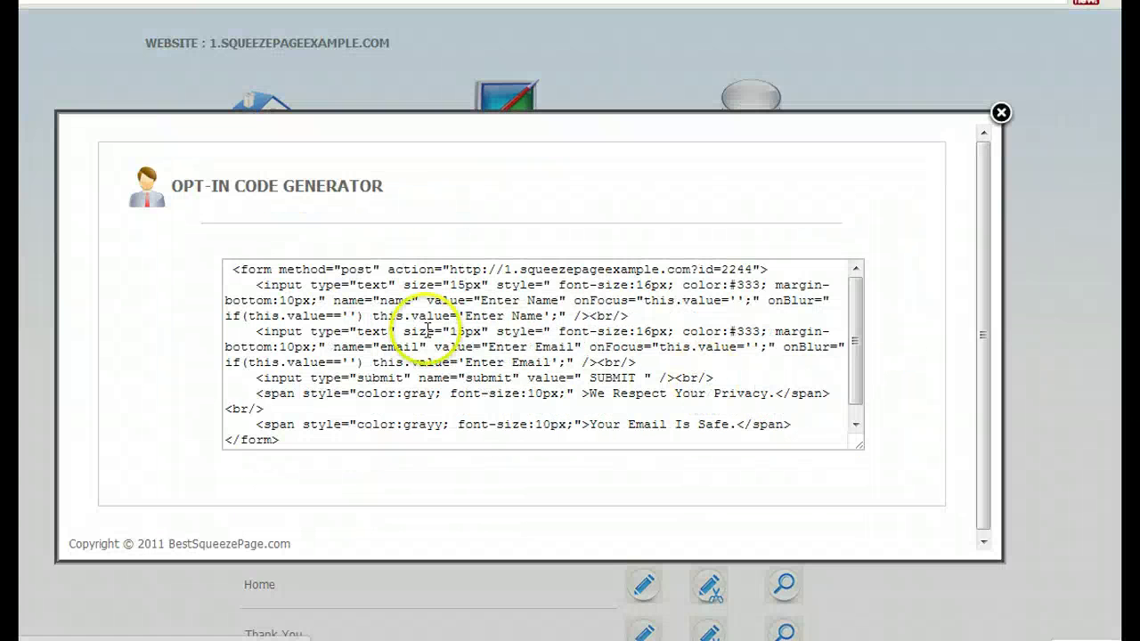